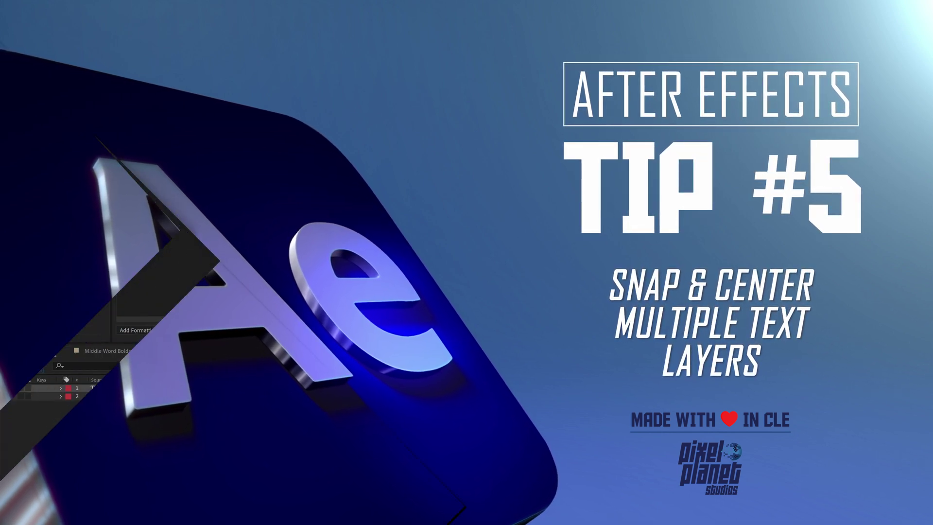
Step: Snap Last to the layer below in Text Buddy and begin editing the Input Text value
left_click(108, 78)
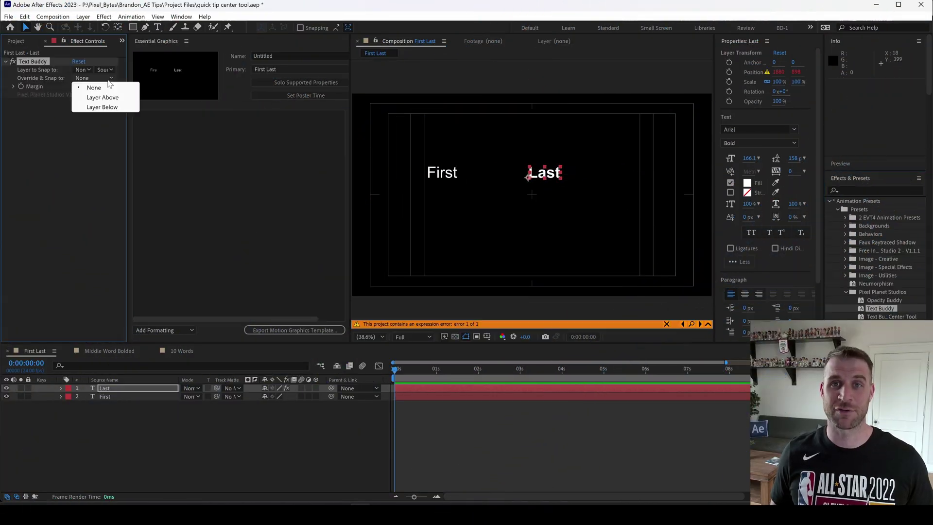
left_click(103, 107)
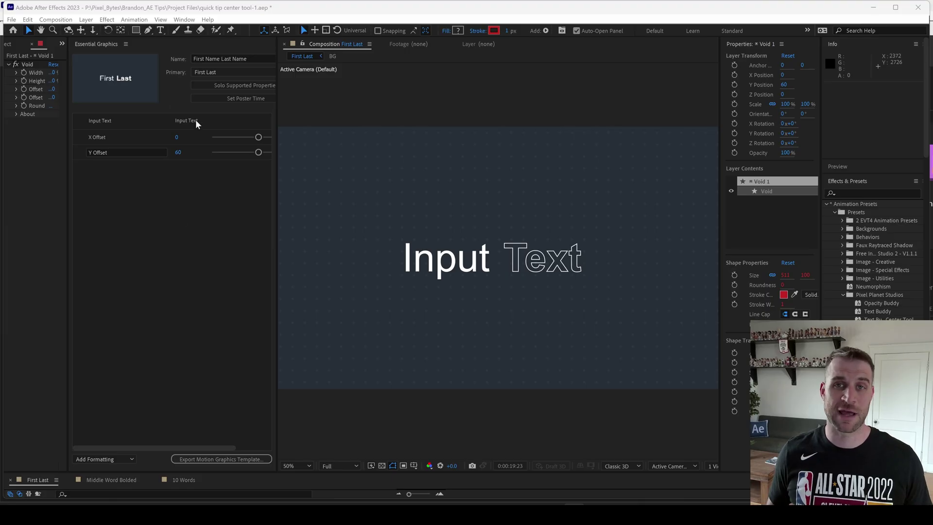
left_click(197, 121)
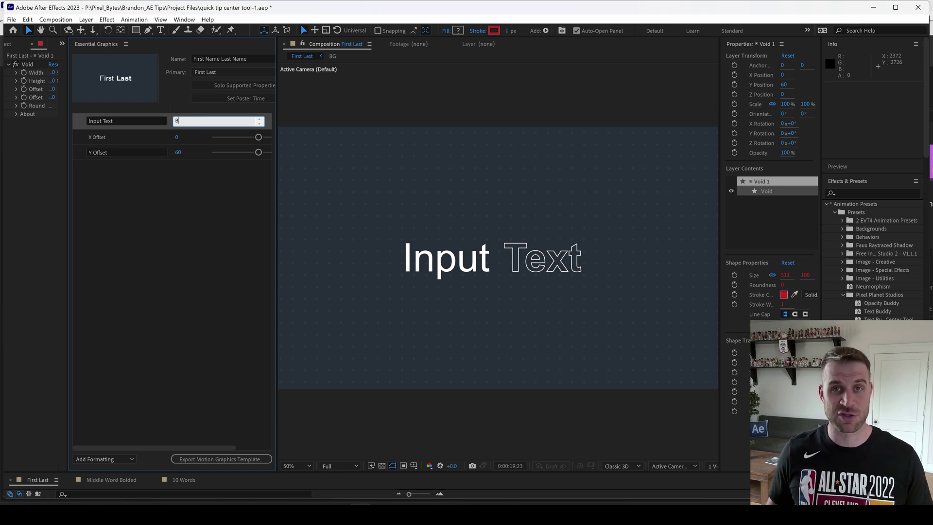
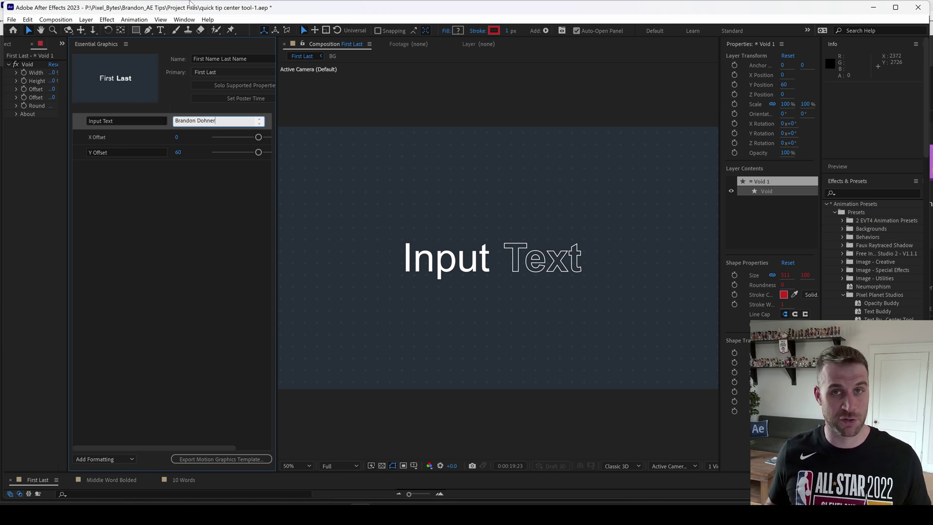
Step: Replace the Input Text value with a person's full name and commit it
left_click(183, 176)
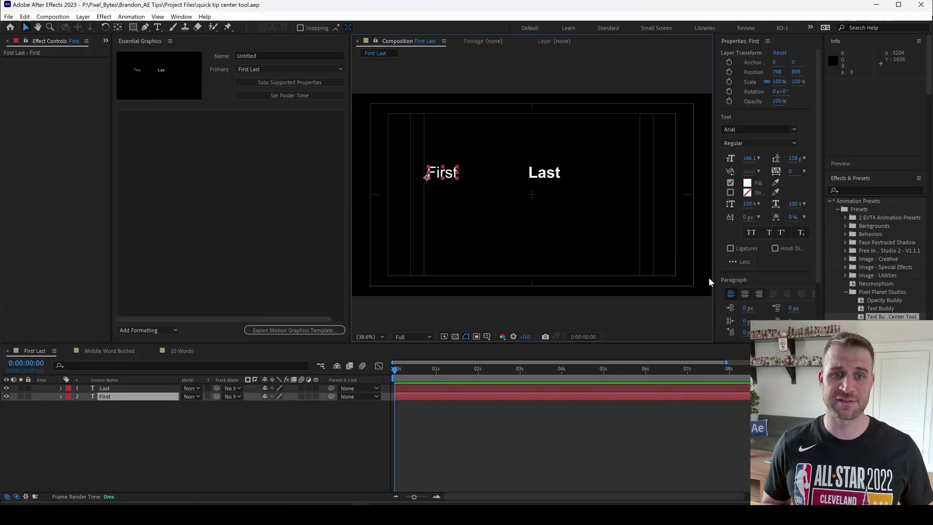
Step: Apply Text Buddy to Last, snap it to the layer below, and nudge First toward centre
left_click(534, 182)
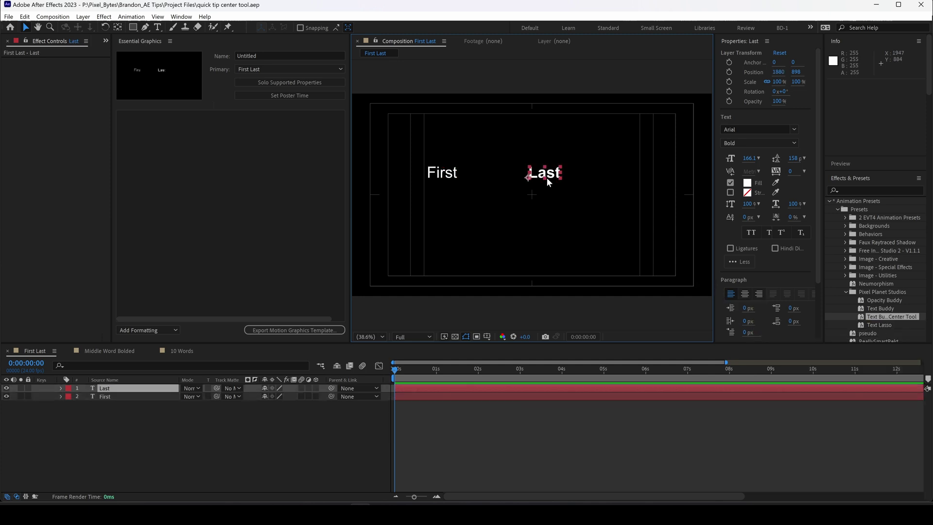
left_click_drag(872, 311, 540, 174)
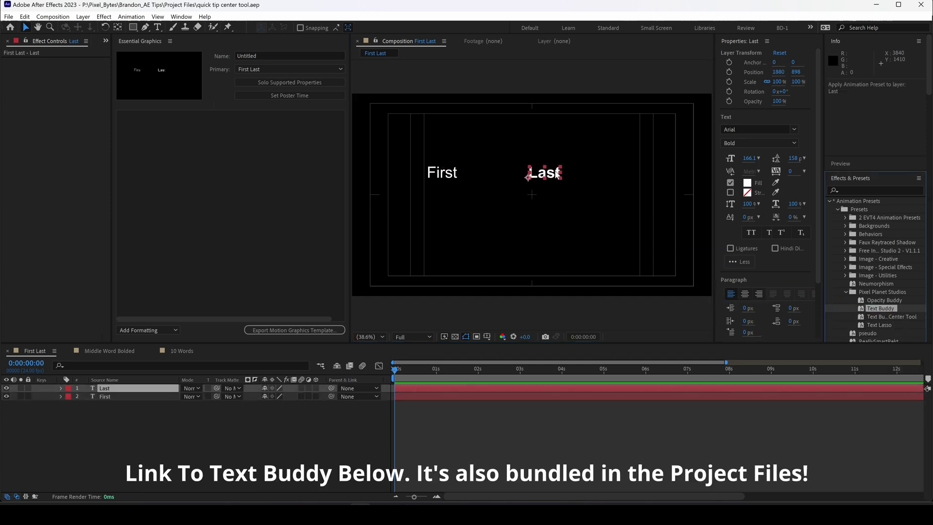
left_click(92, 77)
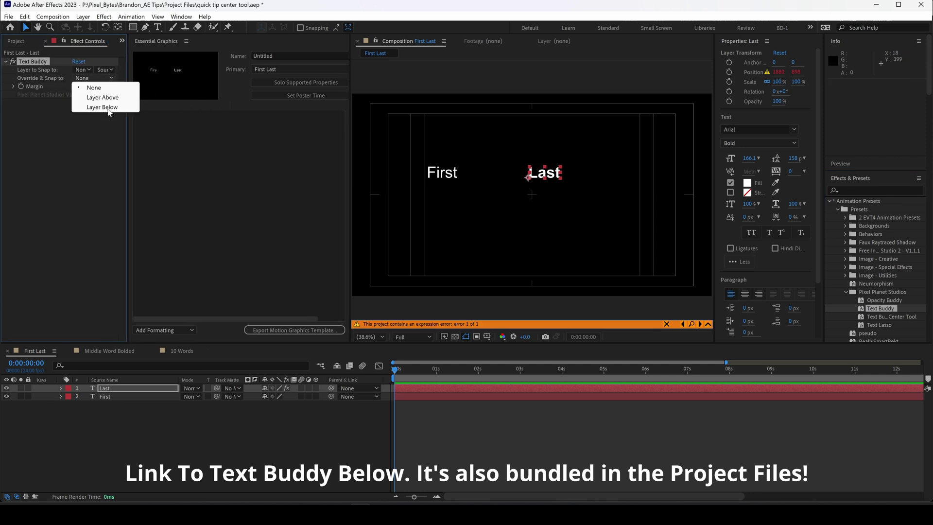
left_click(104, 108)
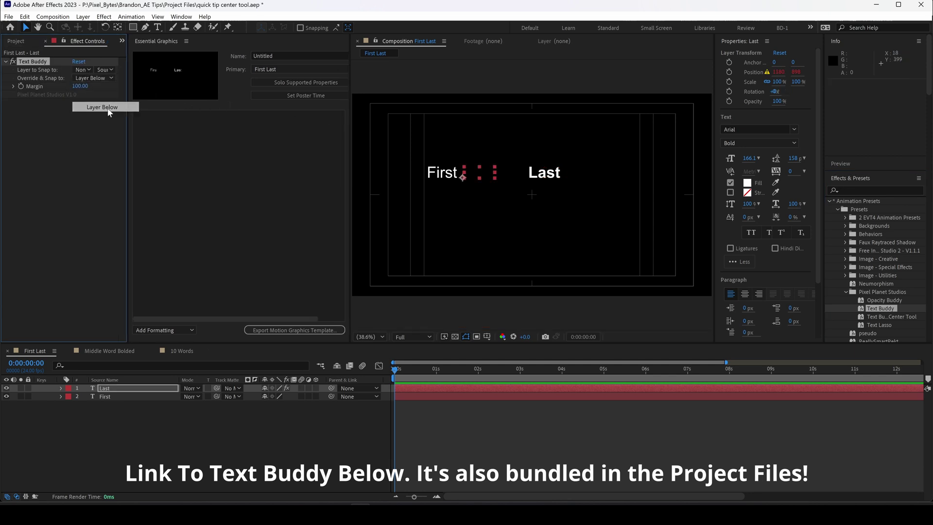
left_click(445, 179)
mouse_move(445, 178)
left_mouse_down()
mouse_move(501, 178)
mouse_move(452, 182)
left_mouse_up()
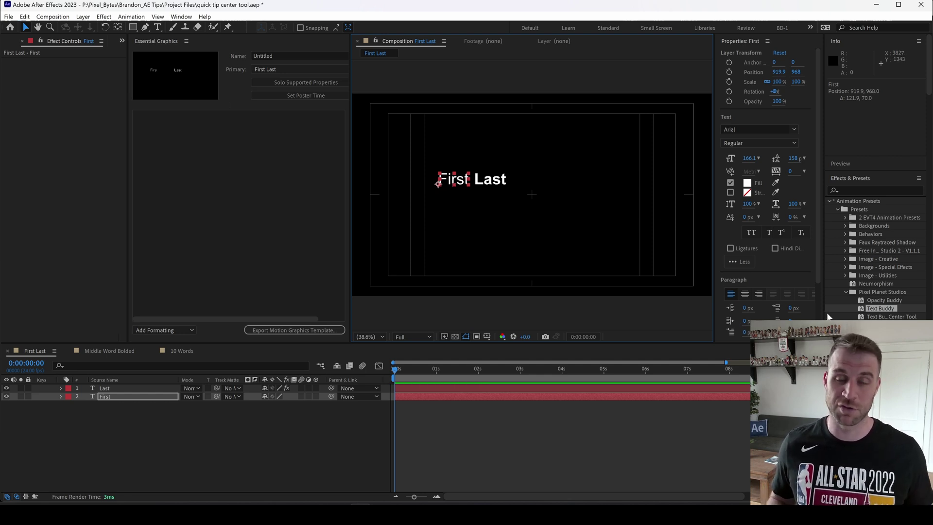
Step: Separate First's Position into X and Y, then apply the Text Buddy-Center Tool preset to First
left_click_drag(817, 315, 796, 313)
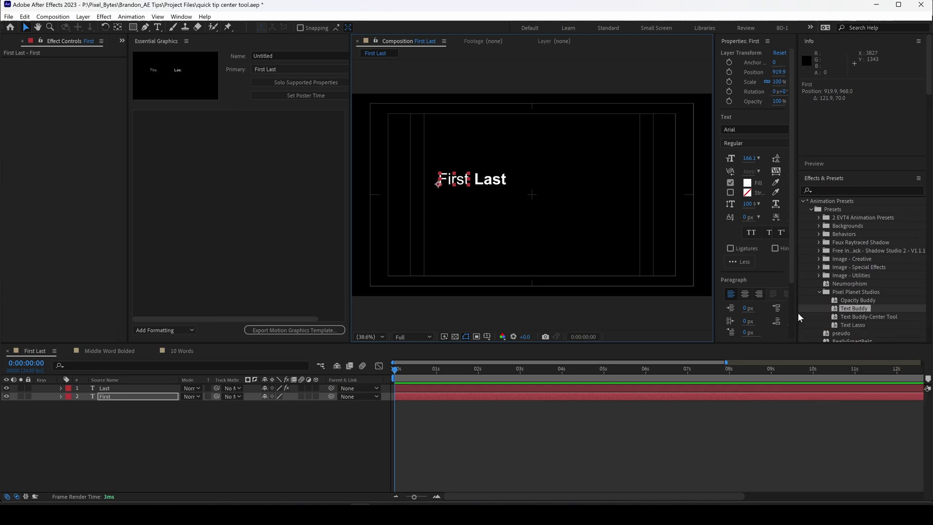
left_click(833, 317)
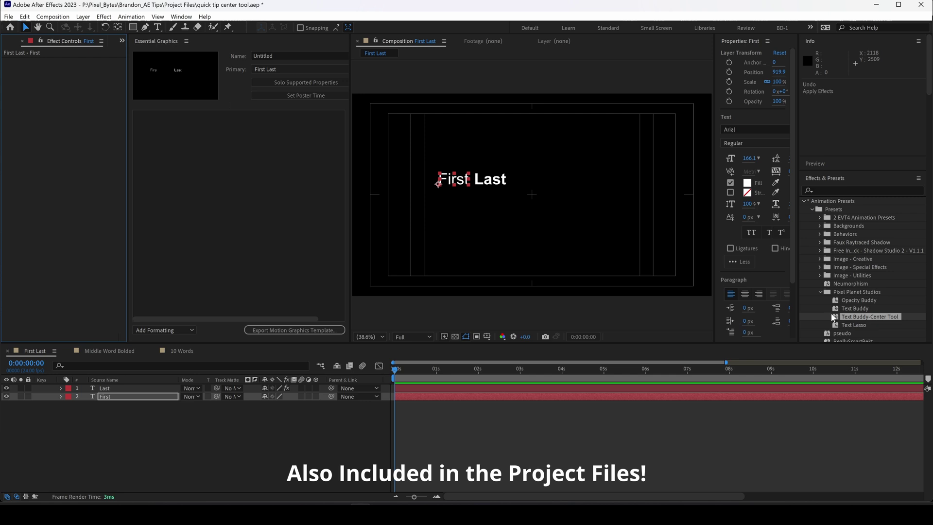
left_click(164, 395)
key("p")
right_click(108, 405)
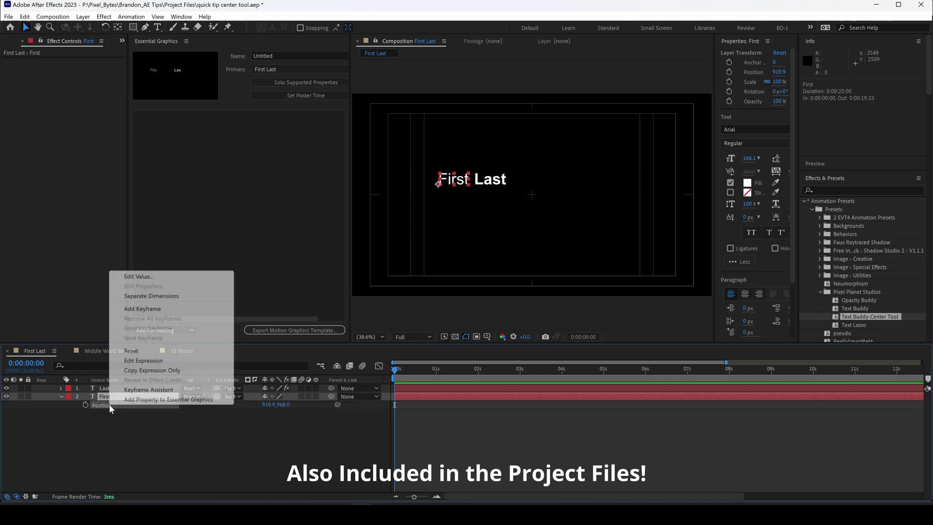
left_click(159, 296)
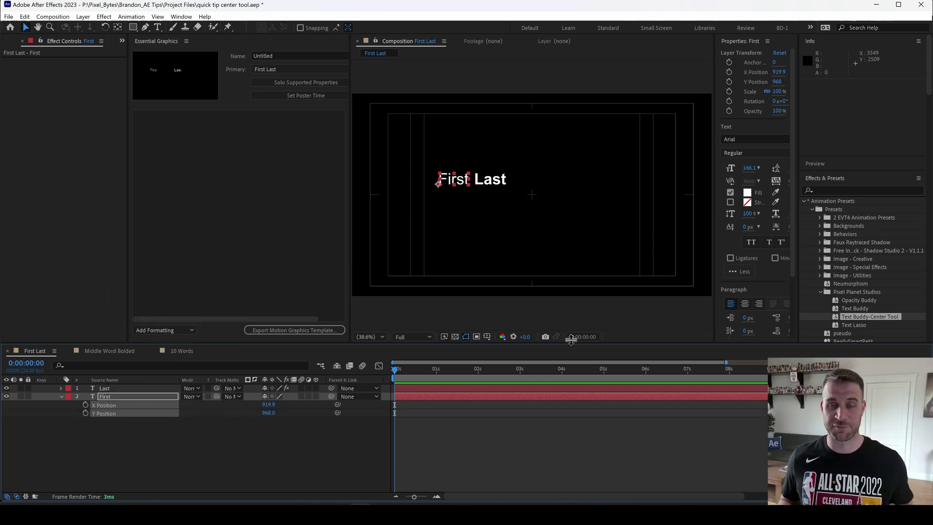
left_click_drag(832, 317, 459, 182)
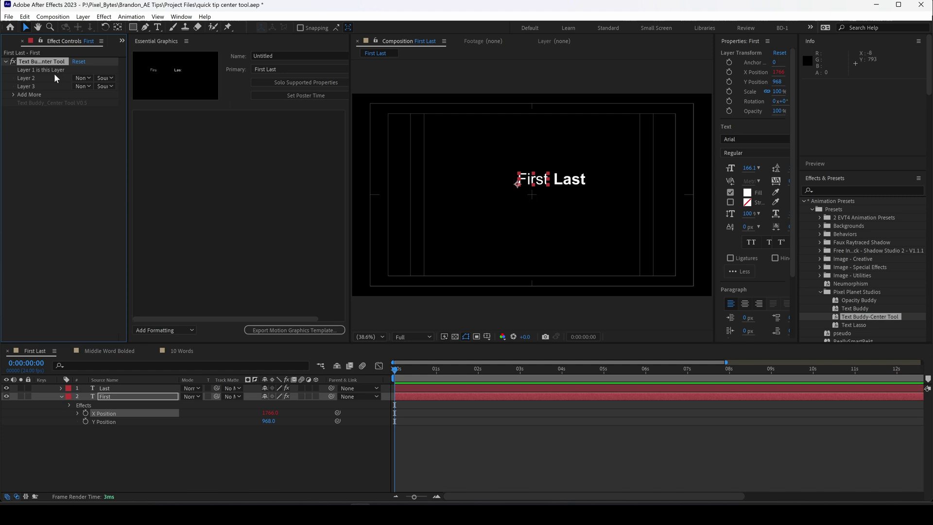
Step: Set the Center Tool's Layer 2 dropdown to 1. Last, briefly expanding the Add More slots
left_click(82, 78)
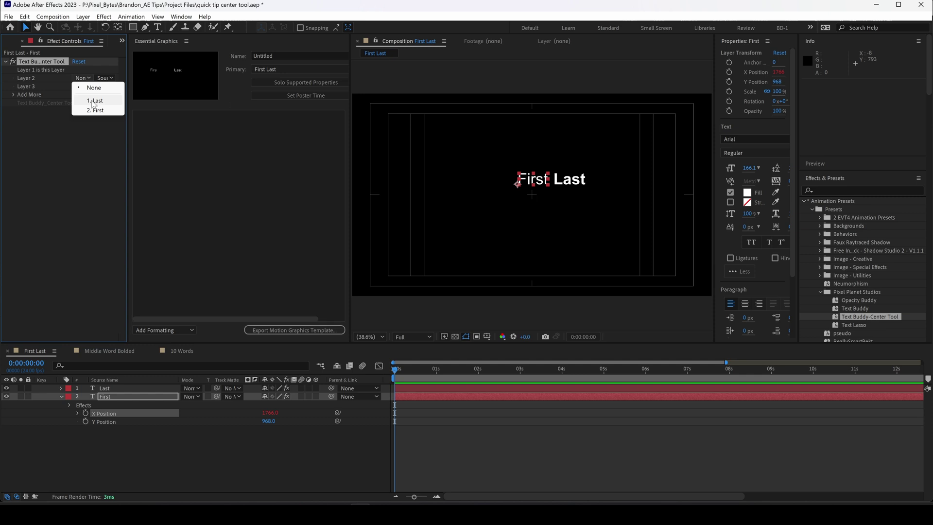
left_click(94, 100)
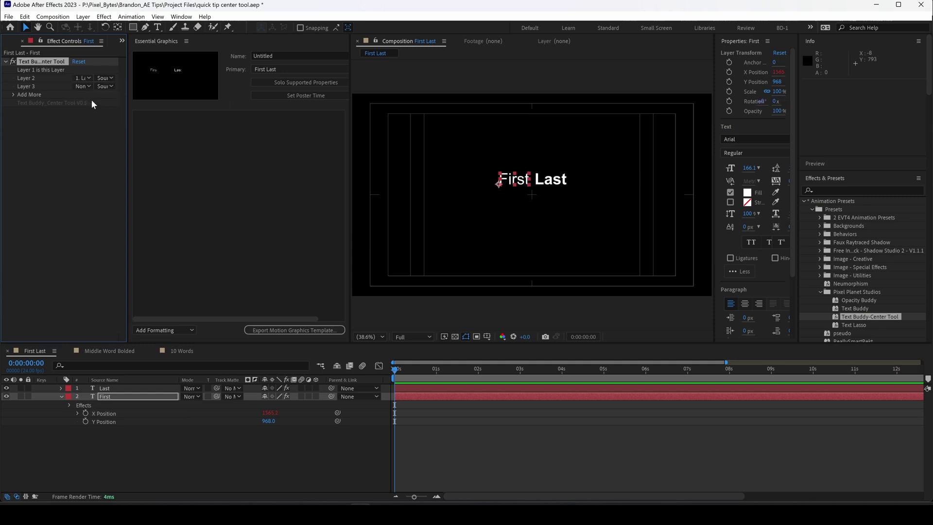
left_click(14, 95)
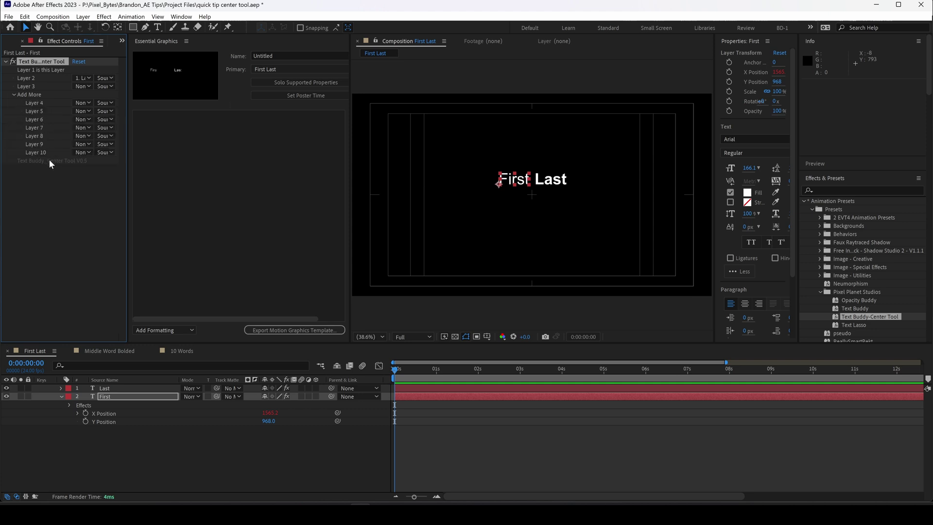
left_click(14, 94)
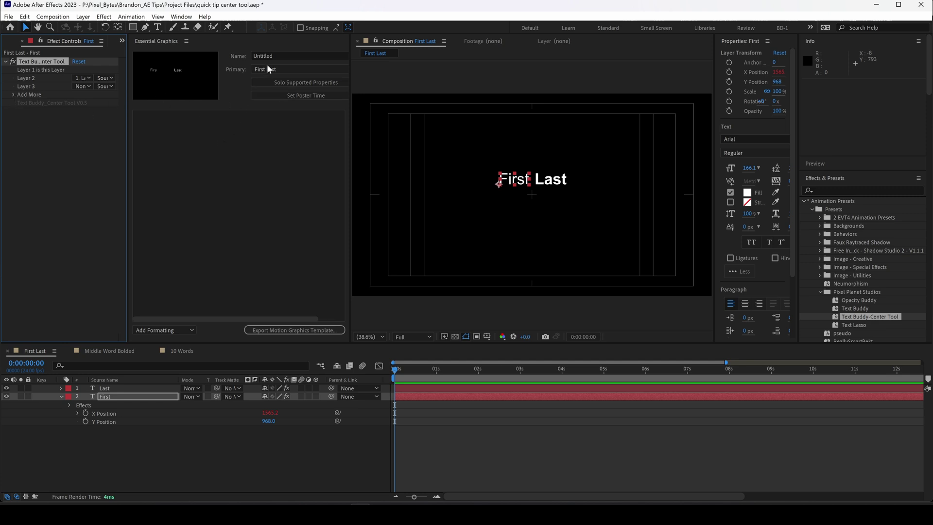
Step: Rename the template 'First Name Last Name' and add First's Source Text to Essential Graphics
left_click(278, 55)
type("First Name Last")
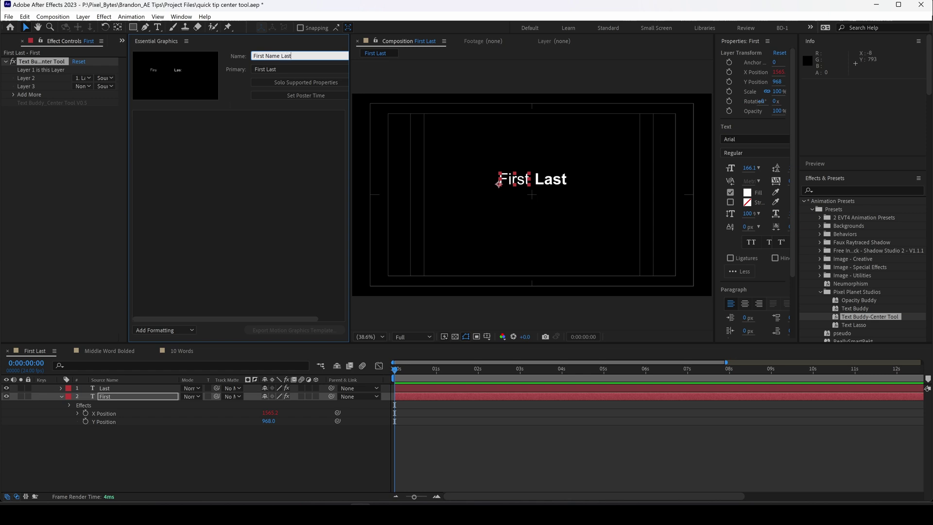
left_click(109, 396)
key("u")
key("u")
right_click(101, 413)
left_click(128, 409)
Step: Add Last's Source Text to Essential Graphics and enable font, size and faux style options
left_click(104, 388)
key("u")
key("u")
right_click(104, 406)
left_click(127, 401)
left_click(340, 118)
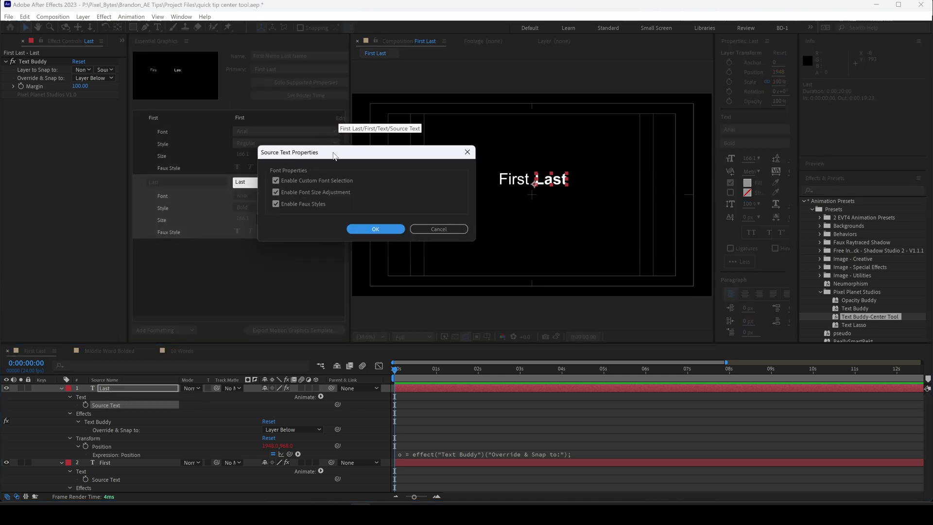
left_click(375, 228)
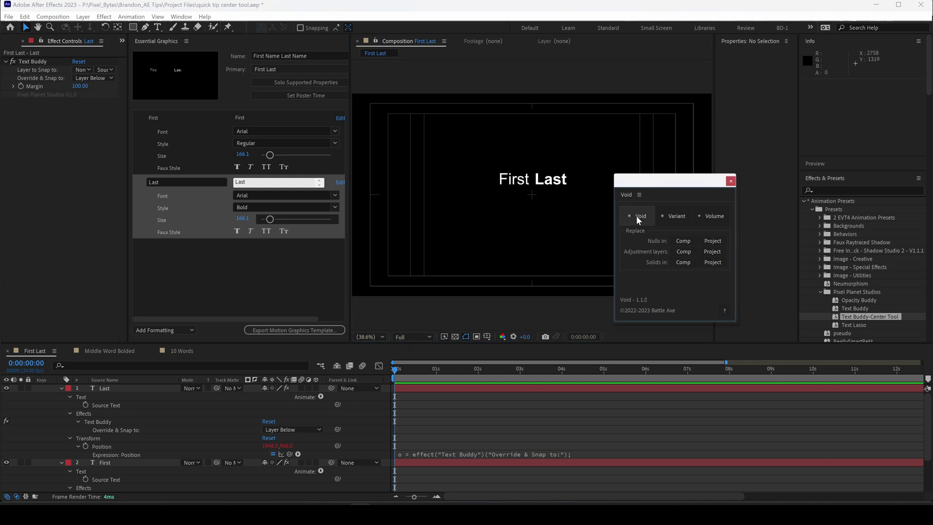
Step: Add a Void 1 null layer and set its X and Y position to 0
left_click(638, 217)
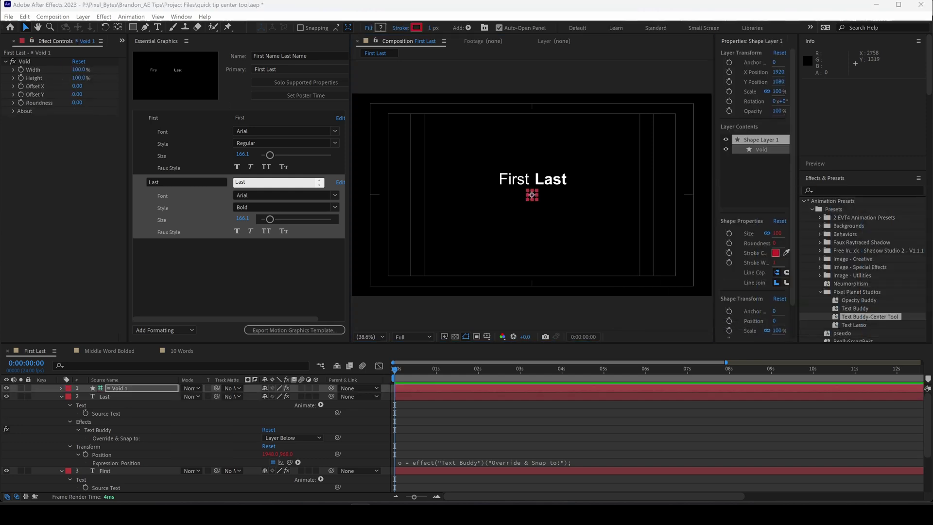
key("p")
left_click(266, 396)
type("0")
key("Tab")
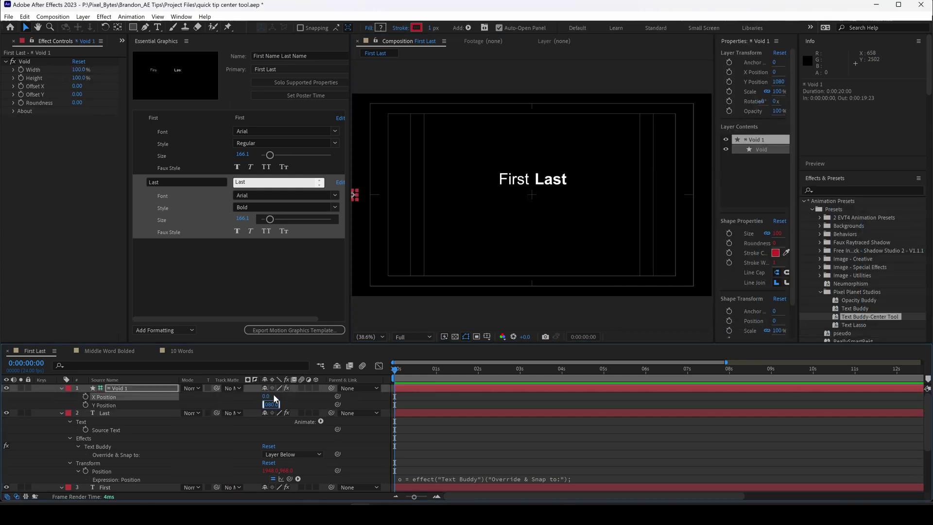
type("0")
key("Return")
Step: Nudge the First text slightly down, collapse properties, and select the Last and First layers
left_click(517, 197)
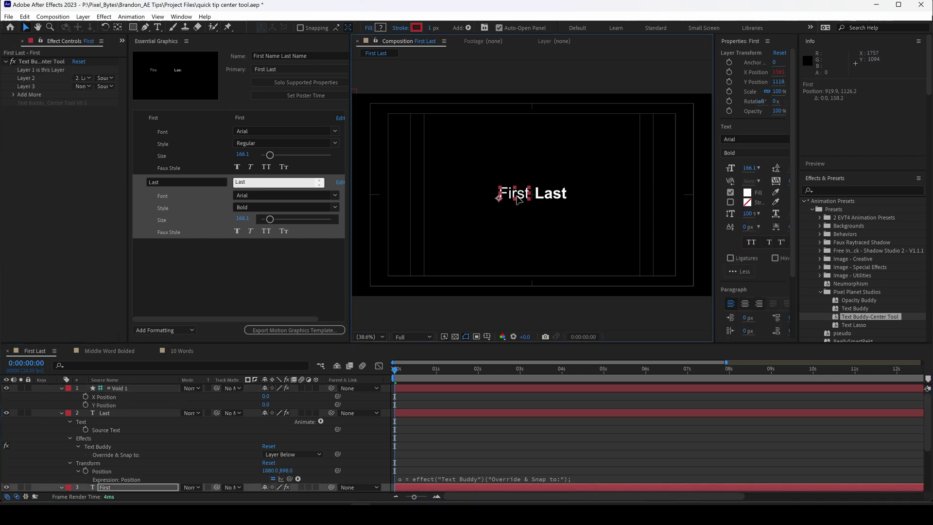
left_click_drag(519, 200, 519, 200)
key("ctrl+a")
key("grave")
left_click(108, 423)
left_click_drag(108, 413, 167, 392)
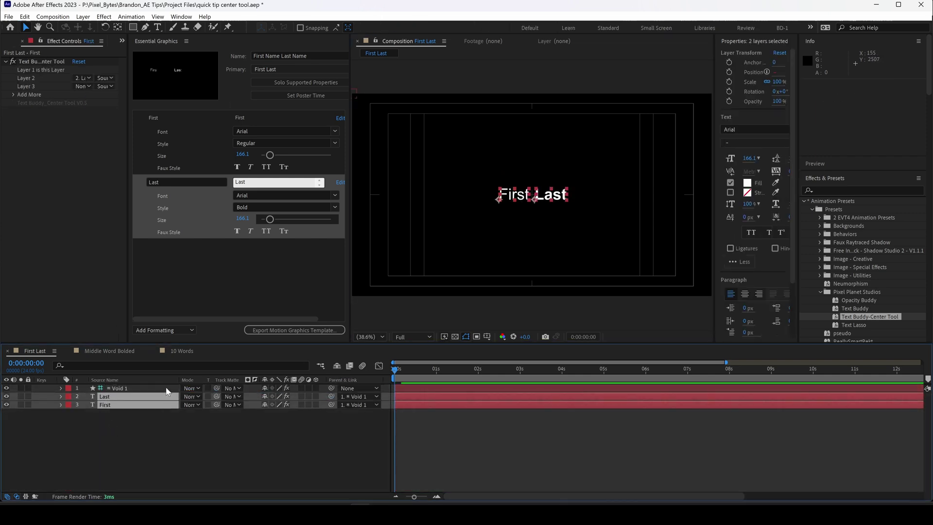
Step: Test moving the text through Void 1's X and Y Position, then undo back to 0
left_click(167, 390)
key("p")
mouse_move(266, 398)
left_mouse_down()
mouse_move(588, 400)
mouse_move(330, 401)
left_mouse_up()
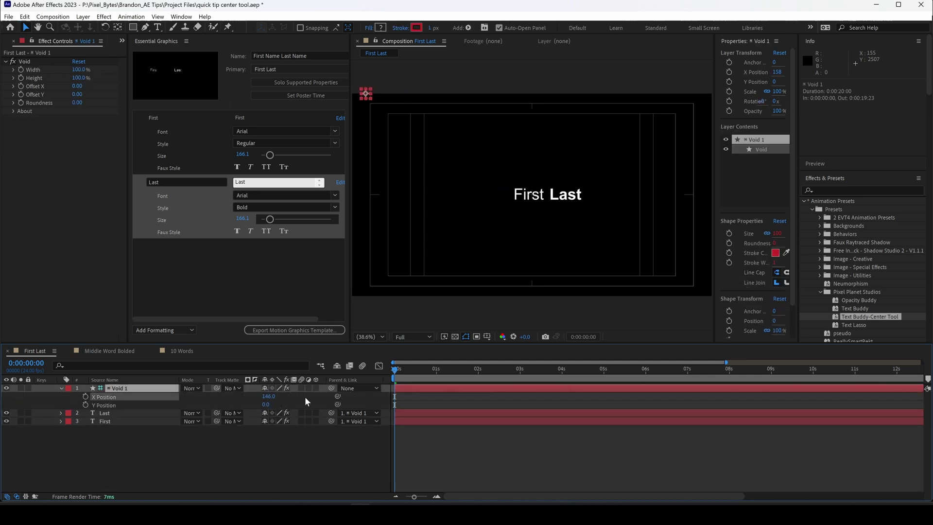
left_click_drag(266, 405, 287, 411)
key("ctrl+z")
key("ctrl+z")
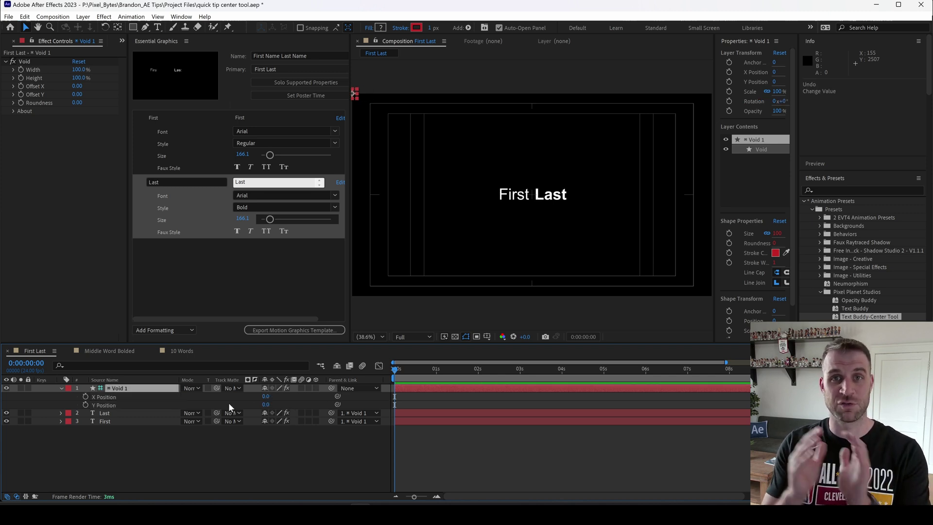
Step: Add Void 1's X and Y Position to Essential Graphics, named 'X Offset' and 'Y Offset'
left_click(101, 403)
right_click(115, 399)
left_click(145, 393)
left_click(193, 246)
type("X Offset")
left_click(170, 265)
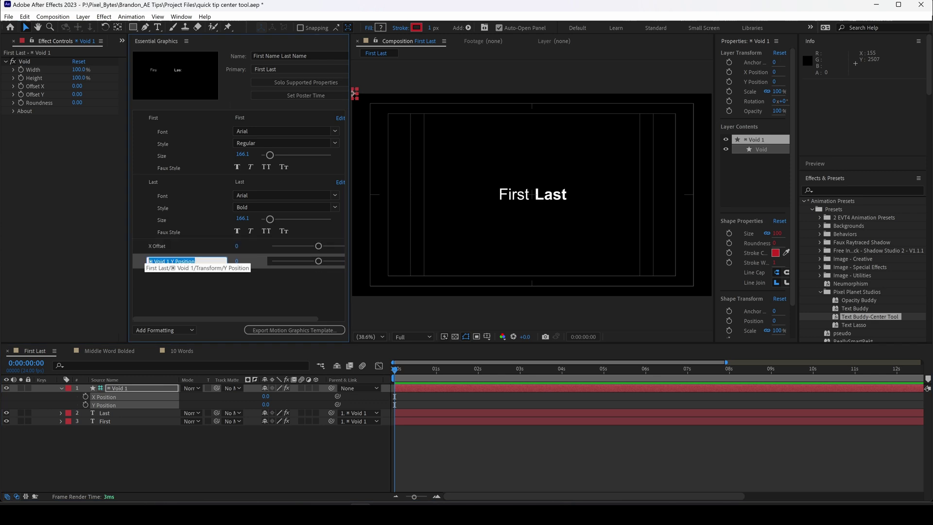
type("Y Offset")
key("Return")
Step: Set the void's Offset X to 1920 and Offset Y to 1080 in Effect Controls
left_click_drag(349, 201, 299, 201)
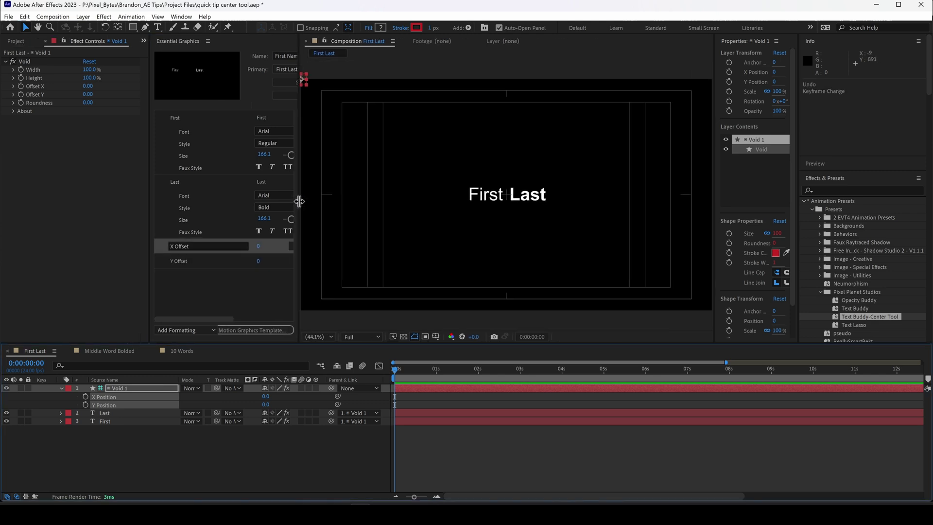
left_click(88, 86)
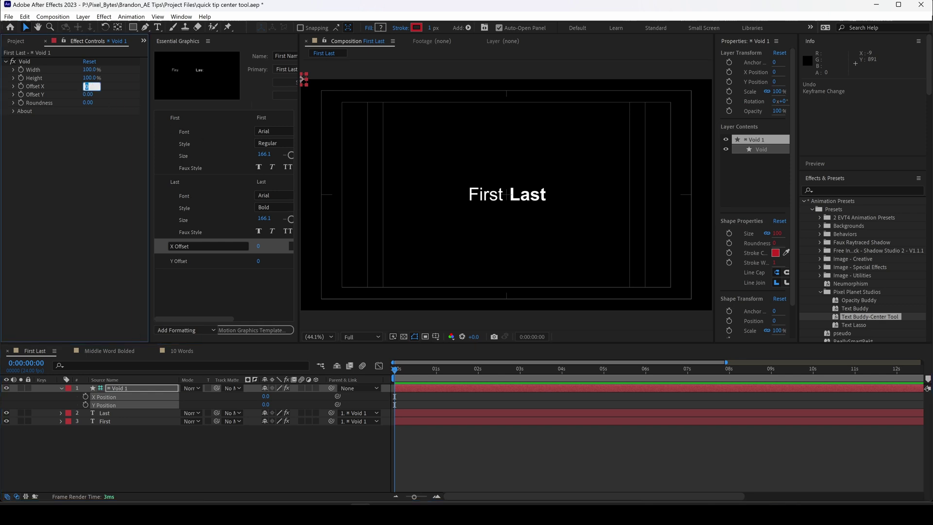
type("1920")
key("Return")
left_click(90, 95)
type("1080")
key("Return")
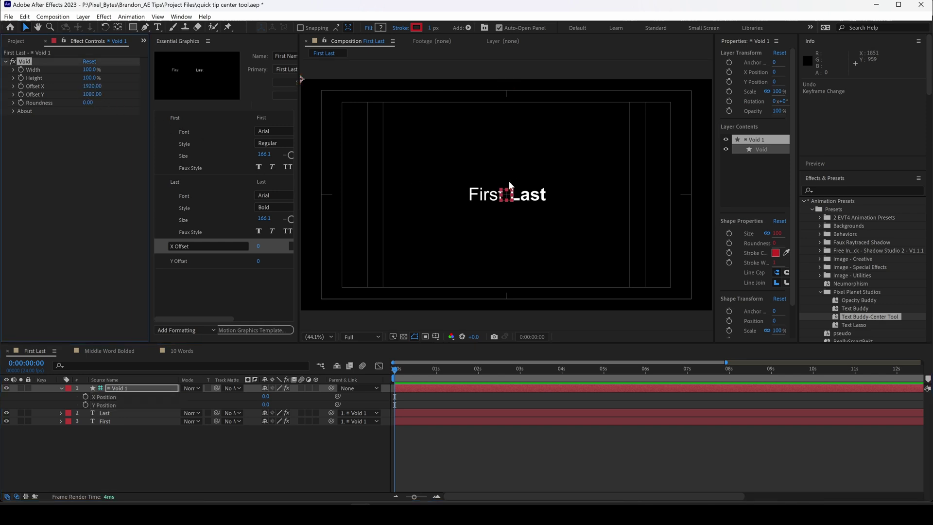
Step: Push the void marker below the text, stretch it wider, and reposition the name group
left_click_drag(94, 100, 187, 100)
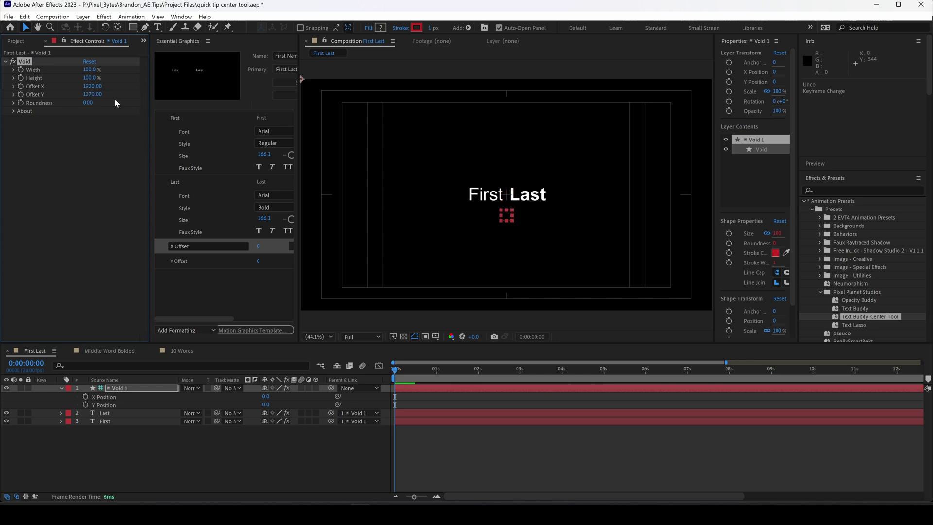
left_click_drag(92, 69, 305, 85)
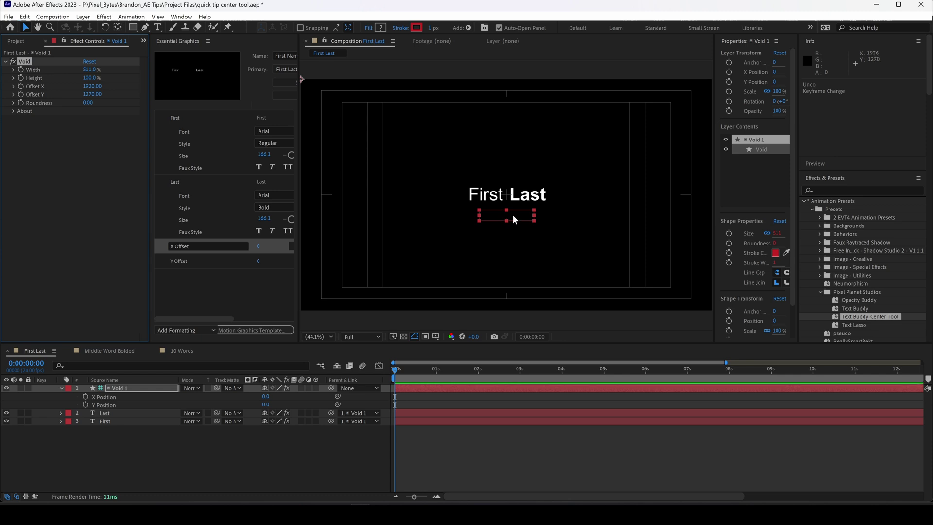
scroll(513, 215, "up", 1)
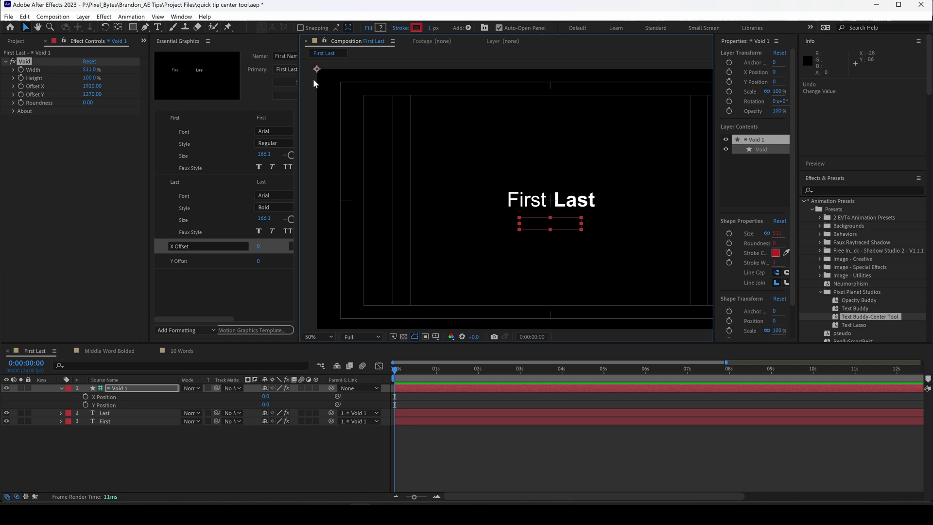
mouse_move(523, 223)
left_mouse_down()
mouse_move(515, 213)
mouse_move(506, 222)
mouse_move(532, 203)
mouse_move(525, 217)
left_mouse_up()
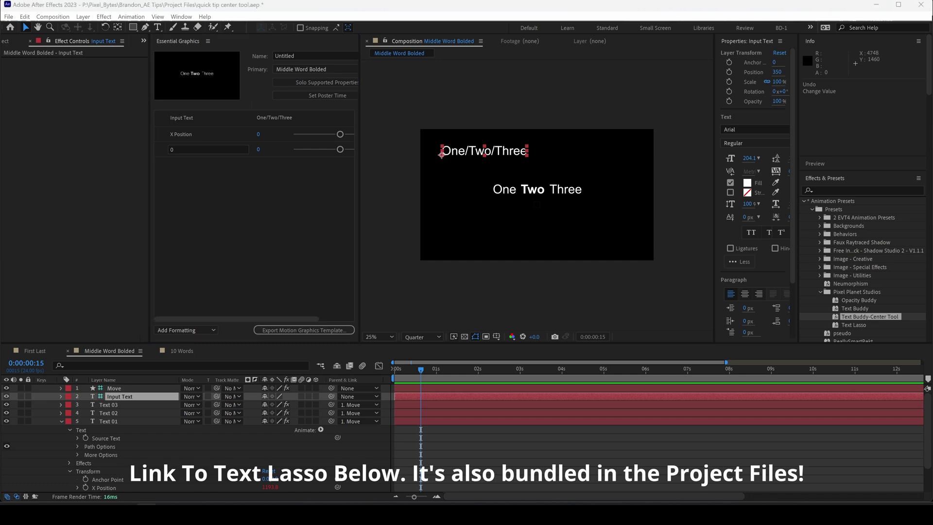
Step: Hide the raw input text layer and set Input Text to a person's slash-separated three-part name
left_click(7, 396)
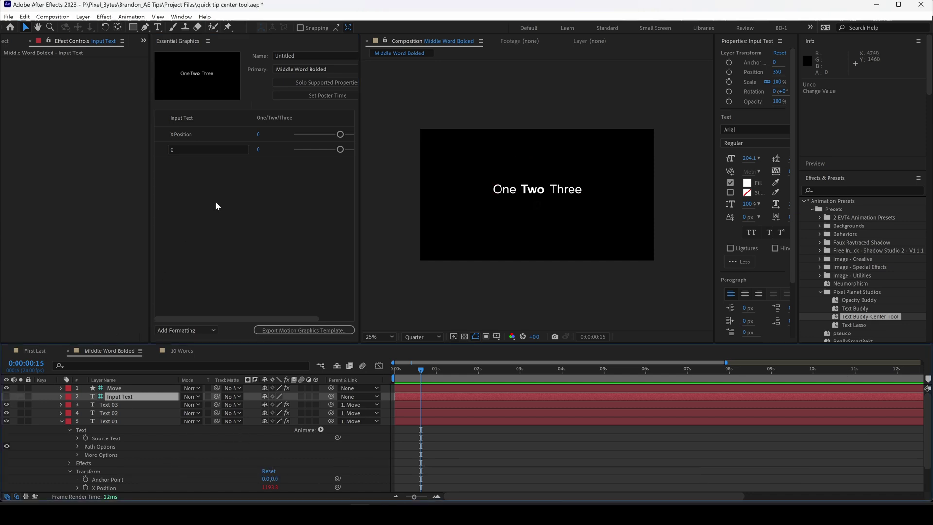
left_click(272, 117)
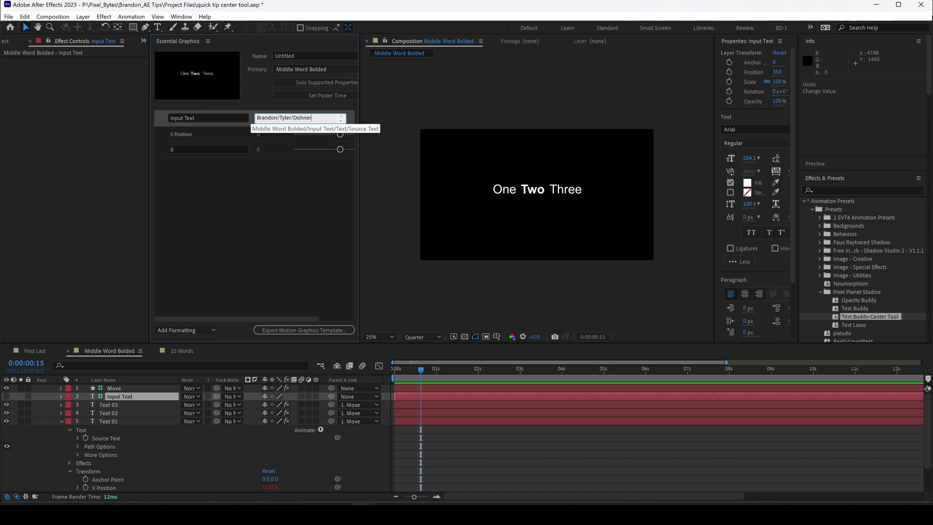
left_click(275, 217)
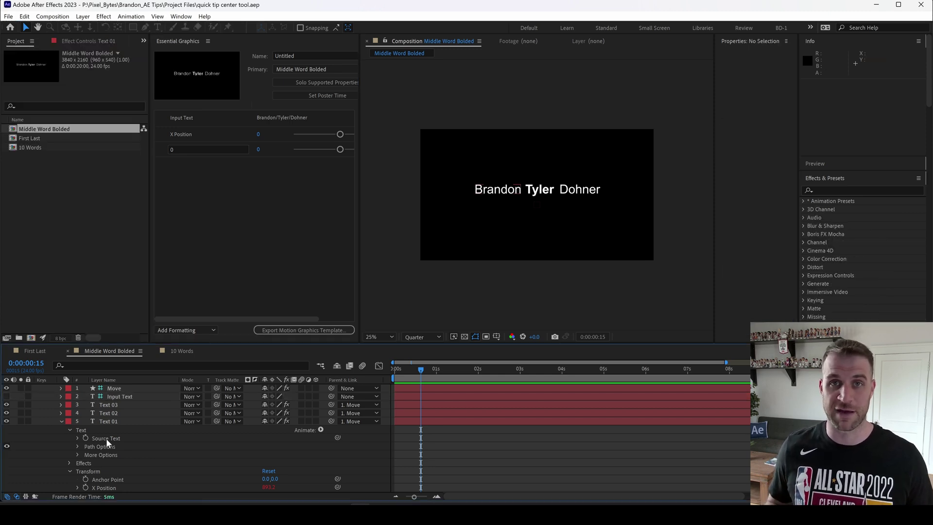
Step: Add Text 01's Source Text to Essential Graphics with font controls enabled
right_click(105, 438)
left_click(129, 434)
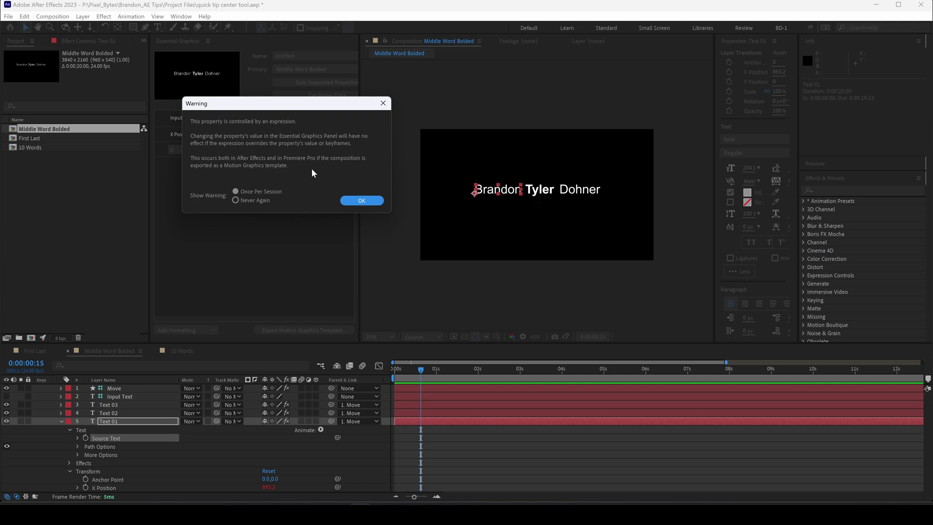
left_click(351, 201)
left_click(373, 165)
left_click(276, 203)
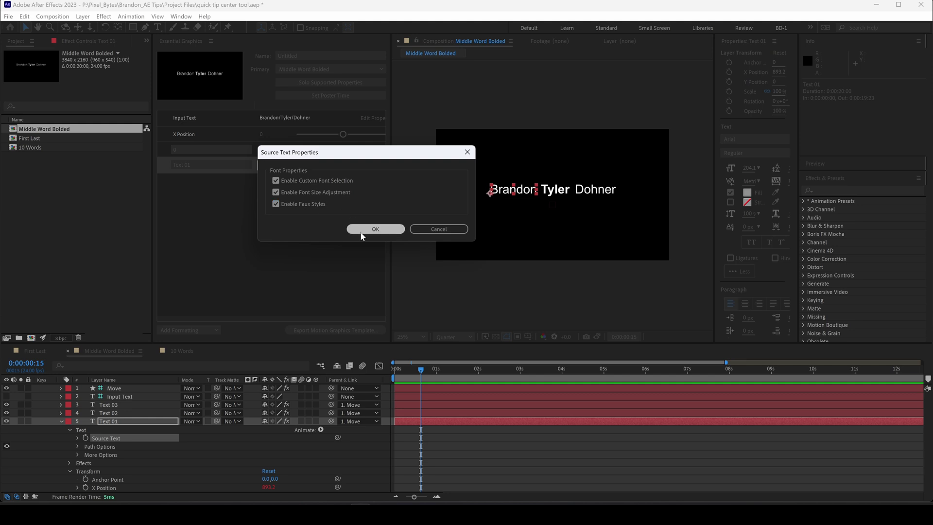
Step: Label the Text 01 control 'Editing this does nothing' and apply Italic and All Caps faux styles
left_click(372, 229)
type("Editing this does nothing")
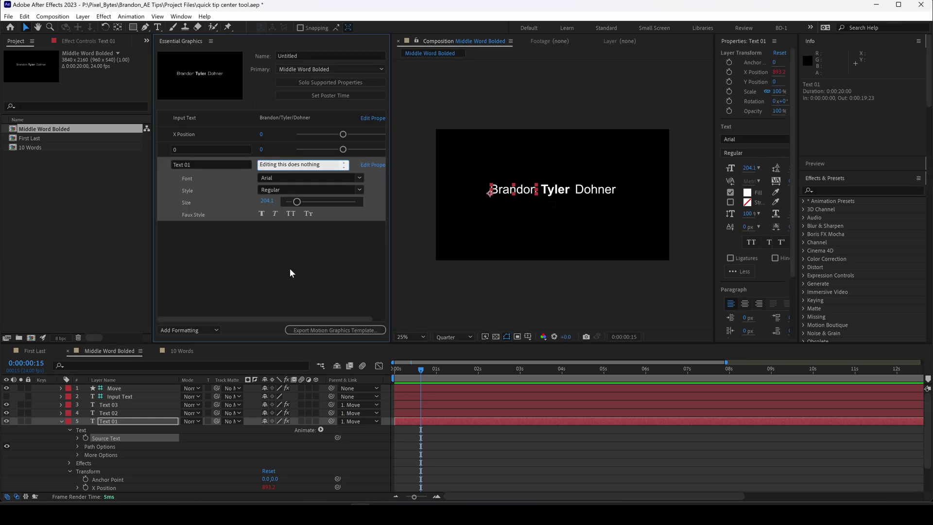
left_click(289, 268)
left_click(275, 214)
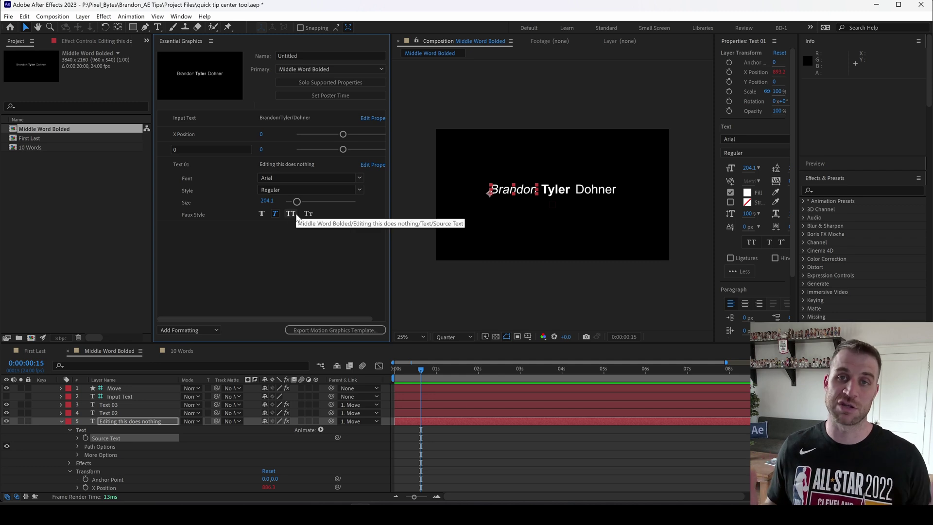
left_click(293, 213)
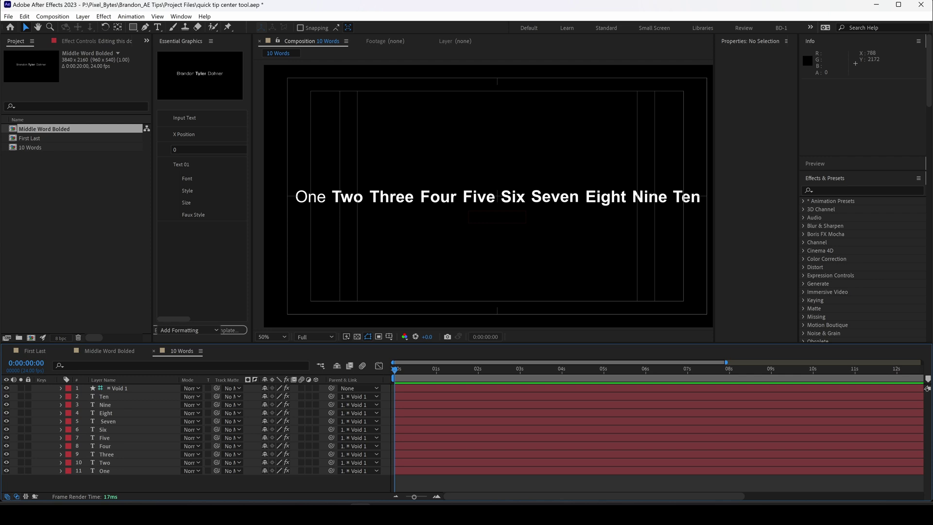
Step: Delete the Ten, Nine, Eight, Seven and Six text layers from the 10 Words comp
left_click(683, 197)
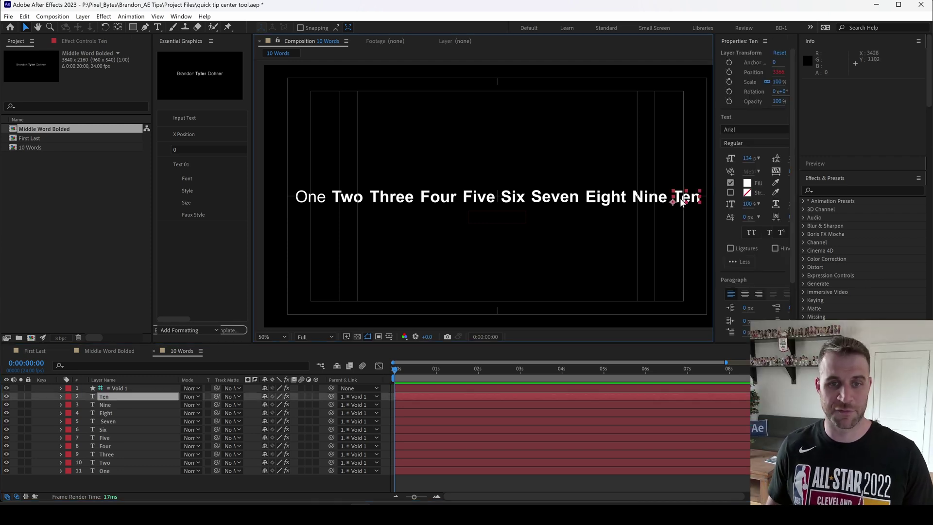
key("Delete")
left_click(658, 197)
key("Delete")
left_click(637, 199)
key("Delete")
left_click(611, 200)
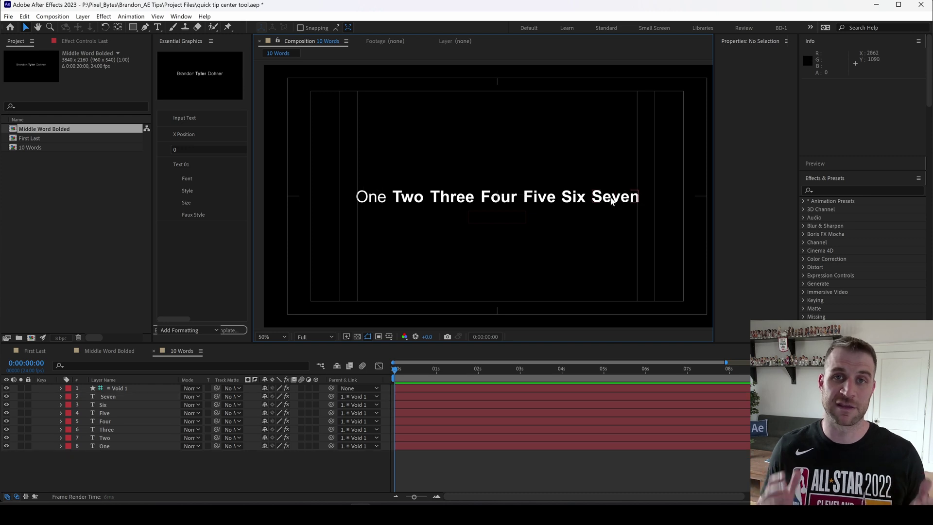
key("Delete")
left_click(602, 198)
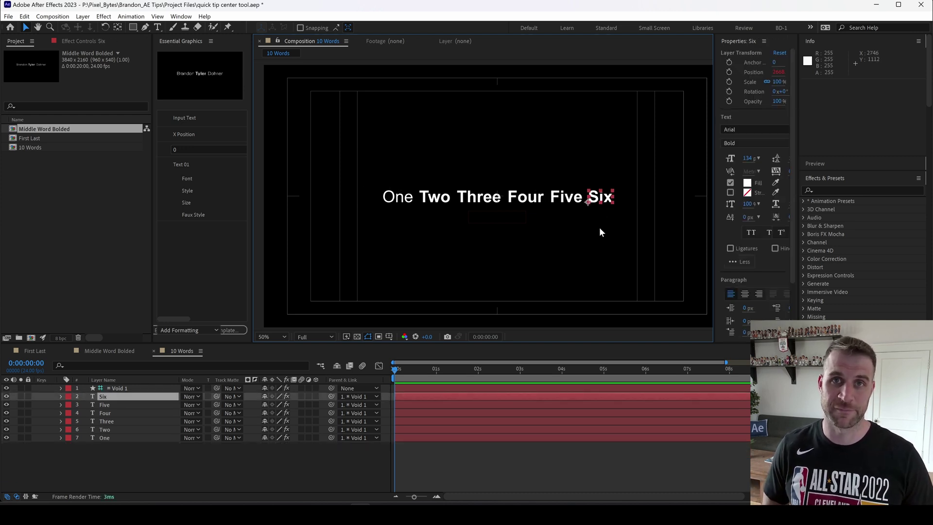
key("Delete")
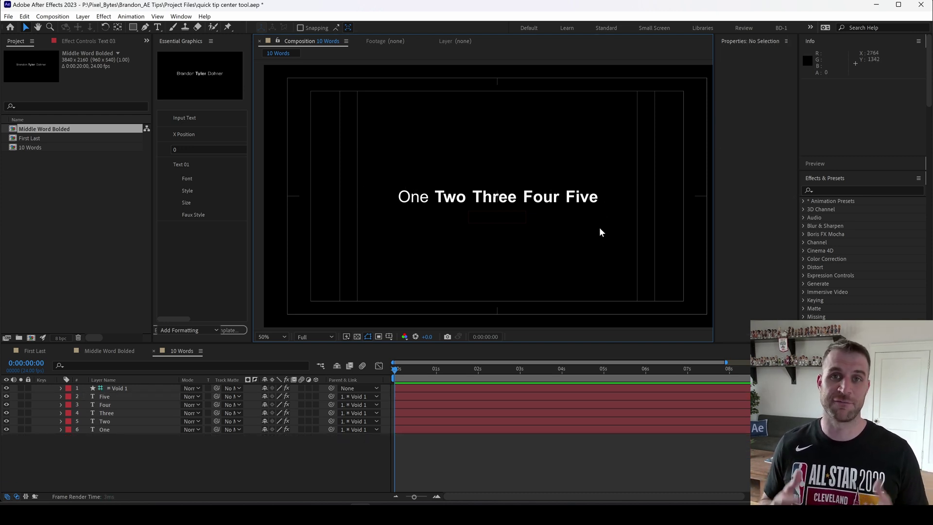